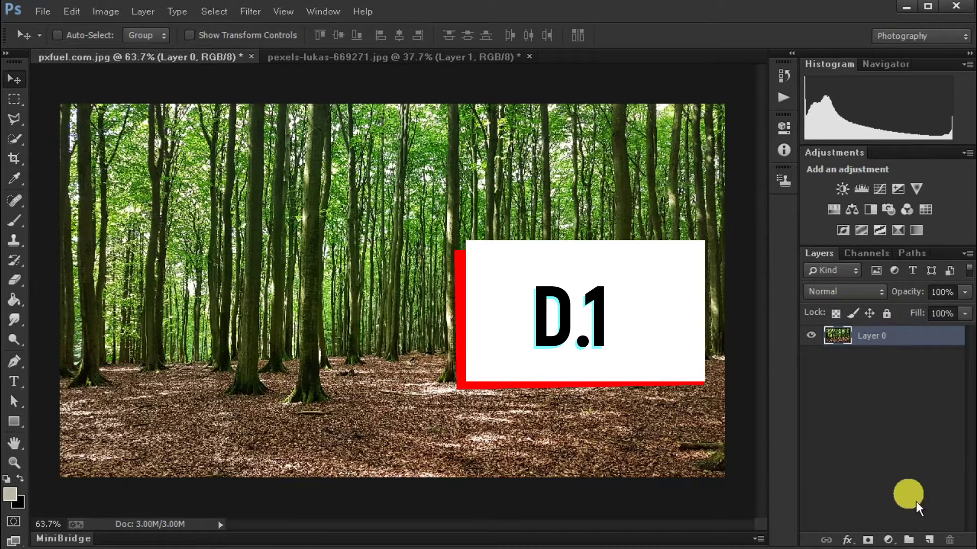
Step: Add an empty Layer 1 above the forest photo's Layer 0
left_click(931, 539)
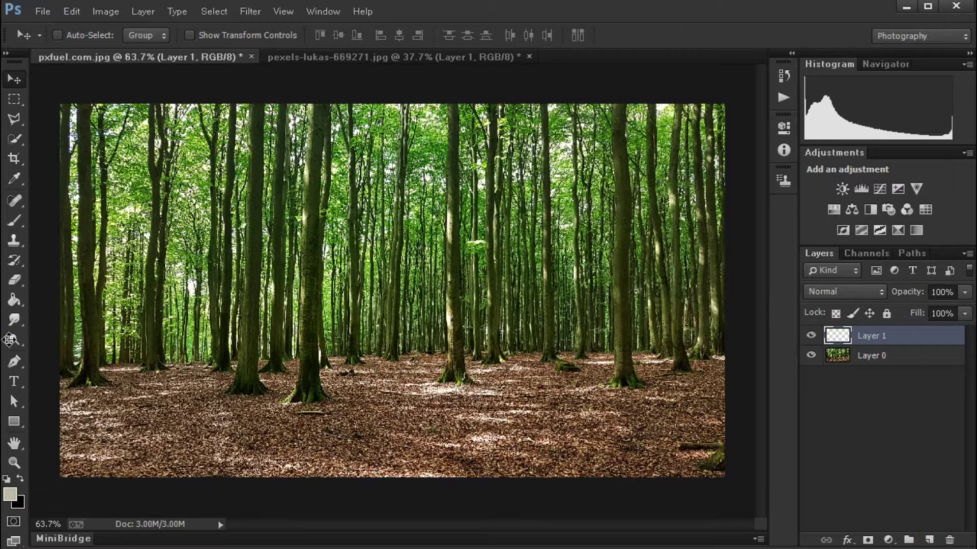
Step: Switch to the Brush tool and load the 1800 px cloud brush preset
left_click(14, 225)
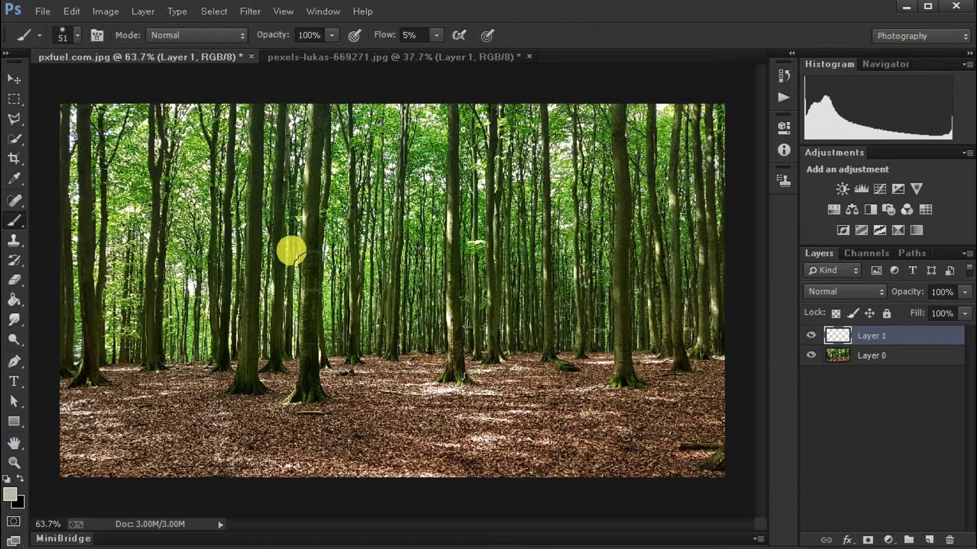
left_click(62, 38)
scroll(216, 338, "down", 5)
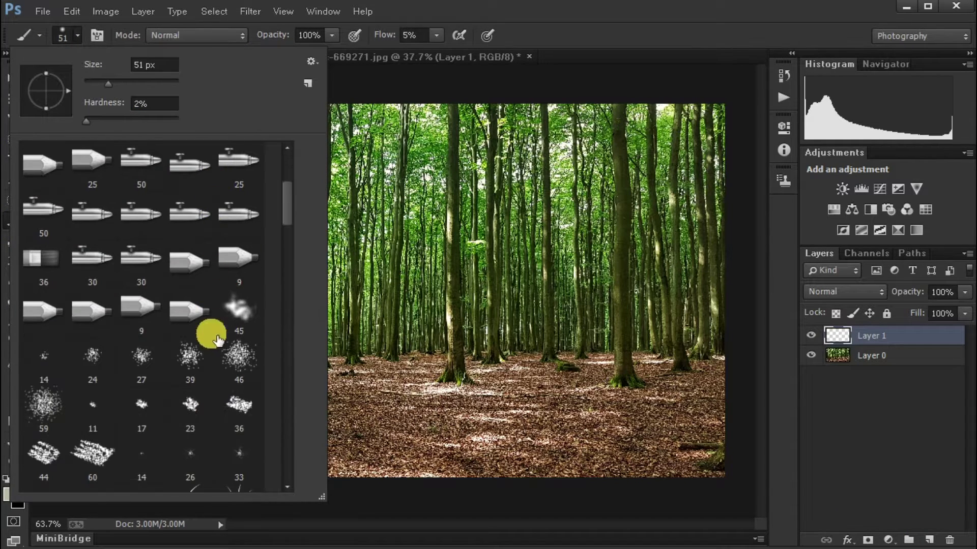
left_click_drag(294, 222, 278, 494)
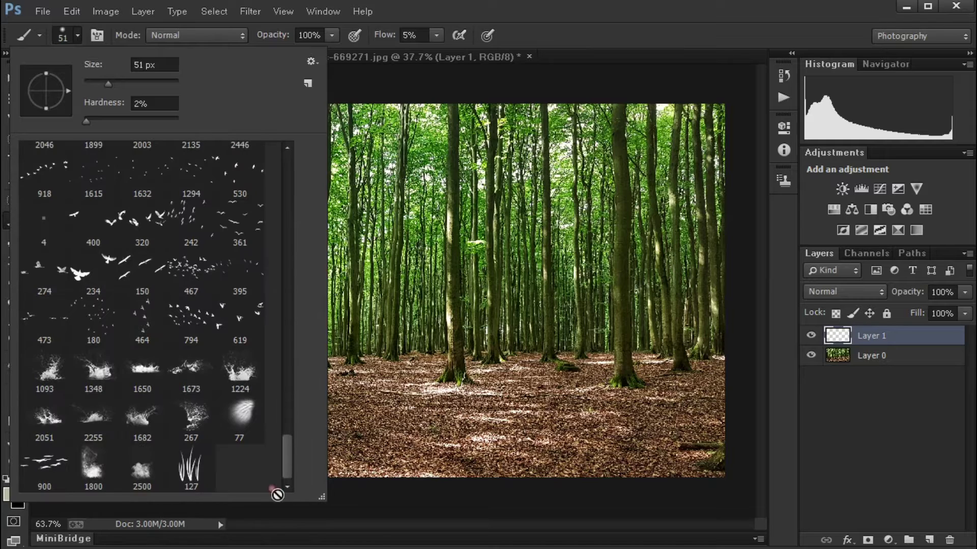
left_click(151, 484)
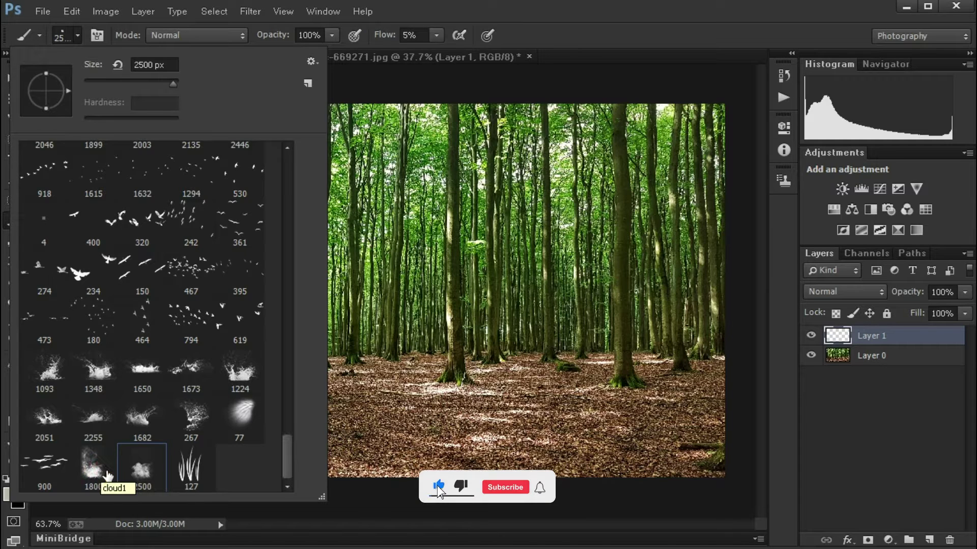
left_click(87, 480)
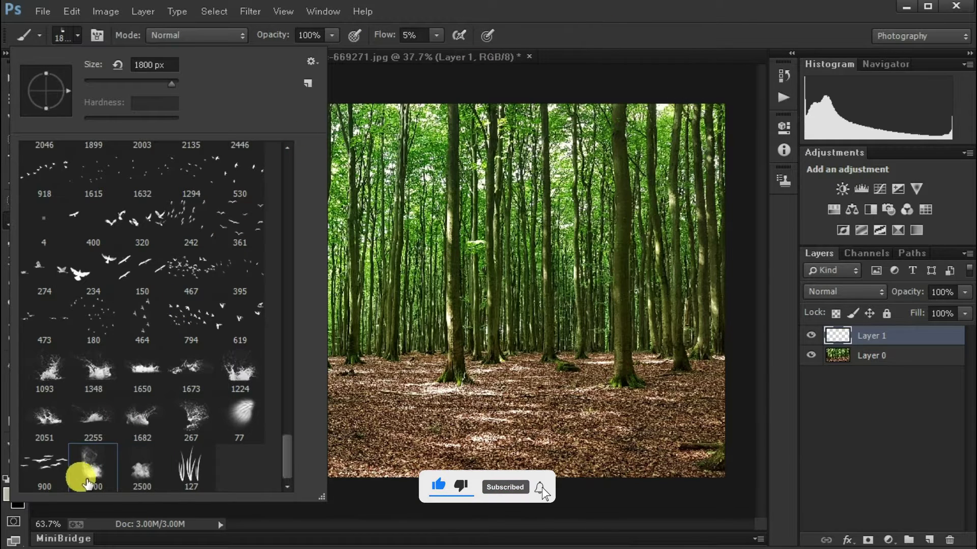
left_click(458, 54)
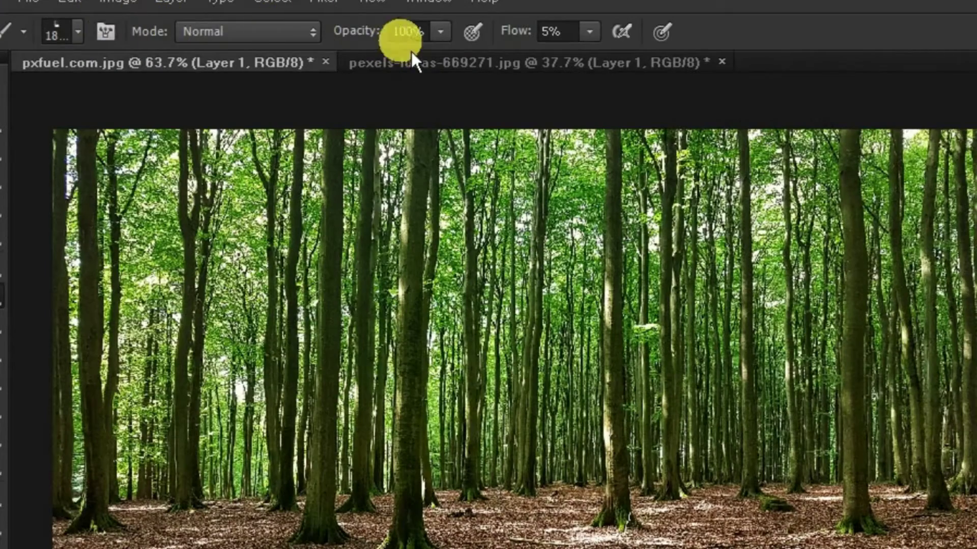
Step: Set the brush to 100% opacity, Normal mode, and 5% flow
left_click(425, 32)
left_click(229, 36)
key("Escape")
left_click(578, 32)
key("Return")
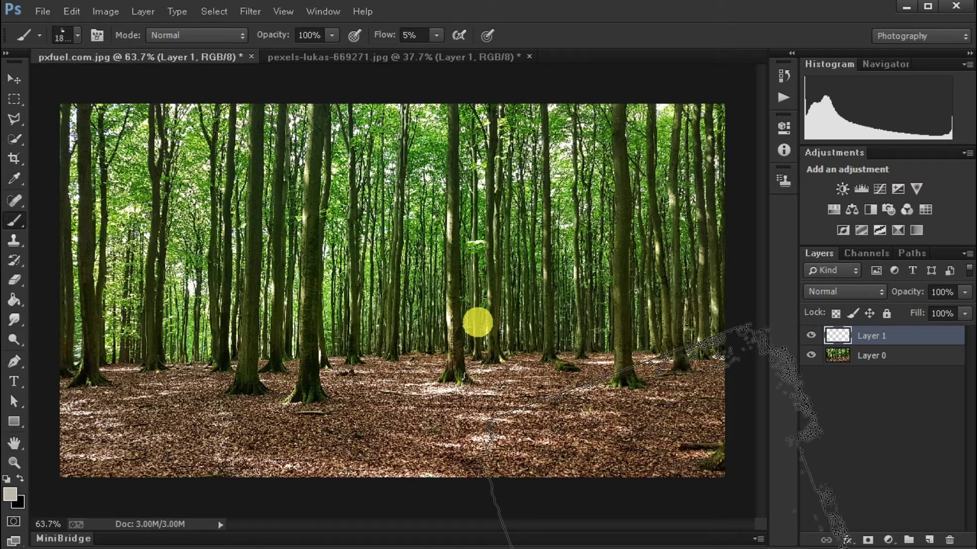
Step: Resize the cloud brush on the canvas to 512 px
right_click(477, 322)
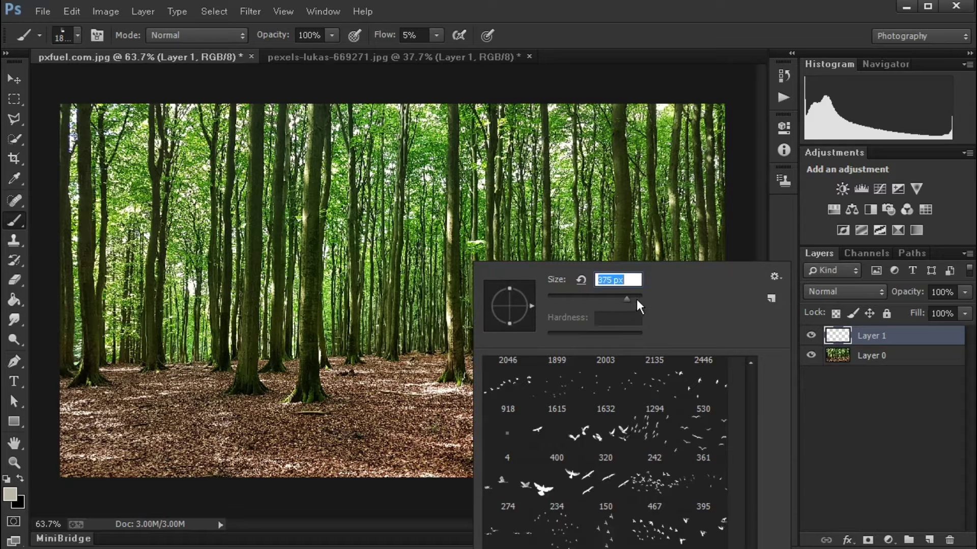
left_click(620, 219)
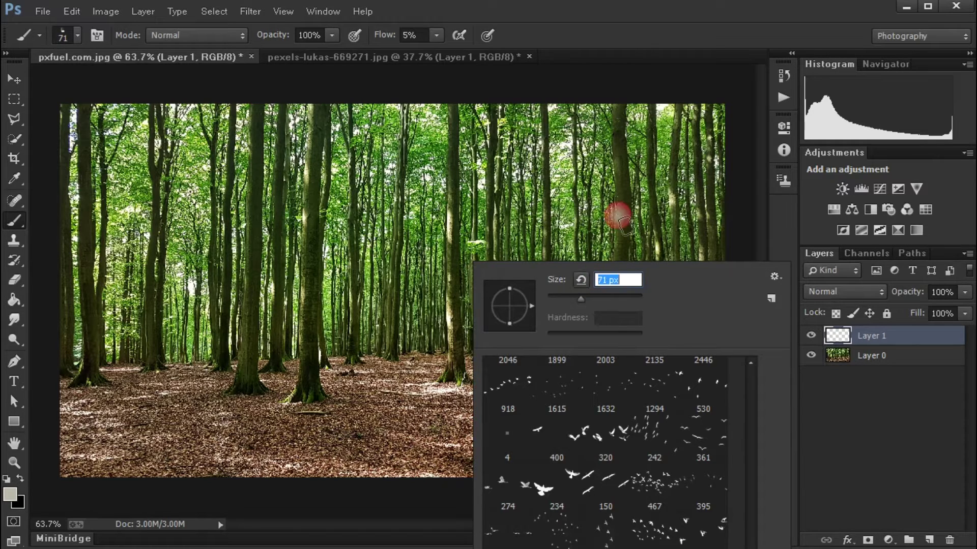
key("alt")
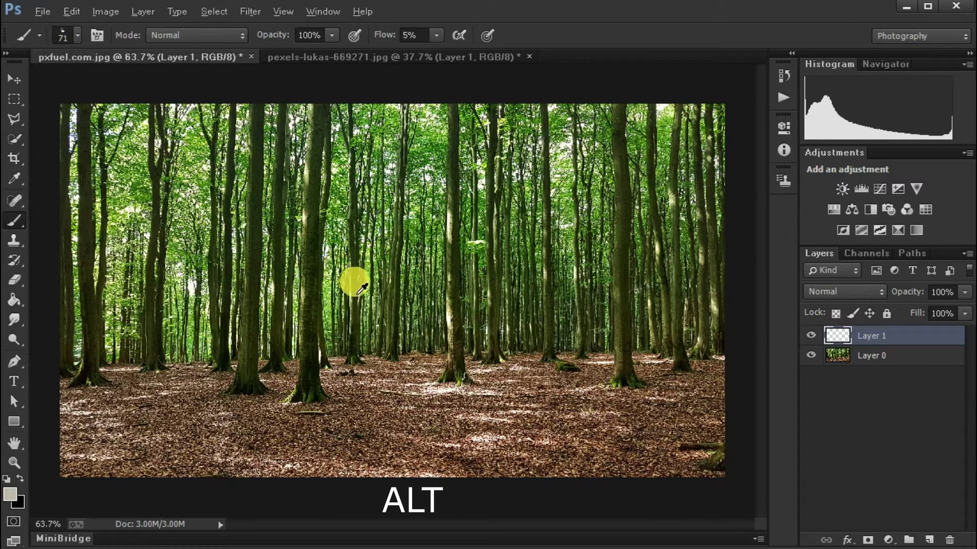
right_click(361, 337, "alt")
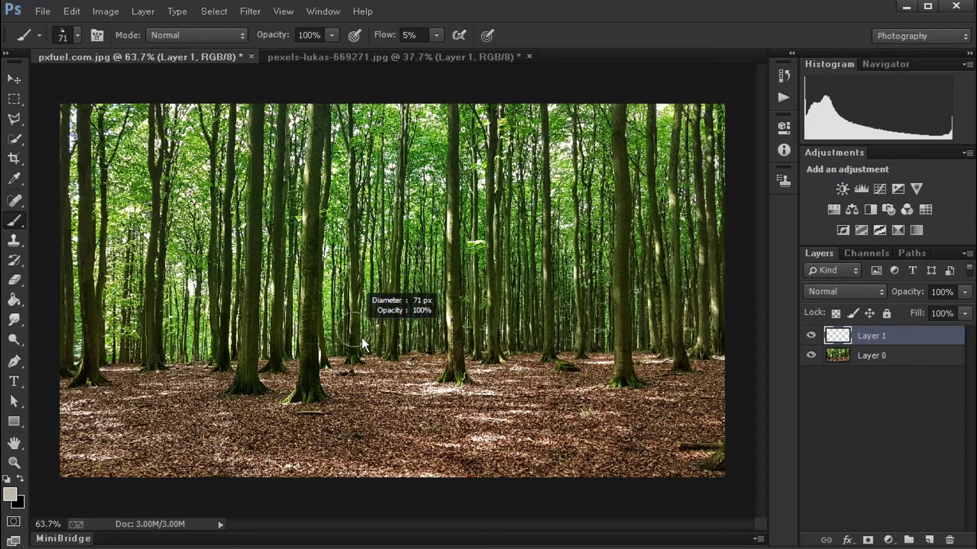
mouse_move(362, 338)
left_mouse_down()
mouse_move(316, 340)
mouse_move(441, 340)
mouse_move(512, 314)
mouse_move(63, 305)
mouse_move(325, 290)
mouse_move(377, 327)
left_mouse_up()
right_click(377, 327)
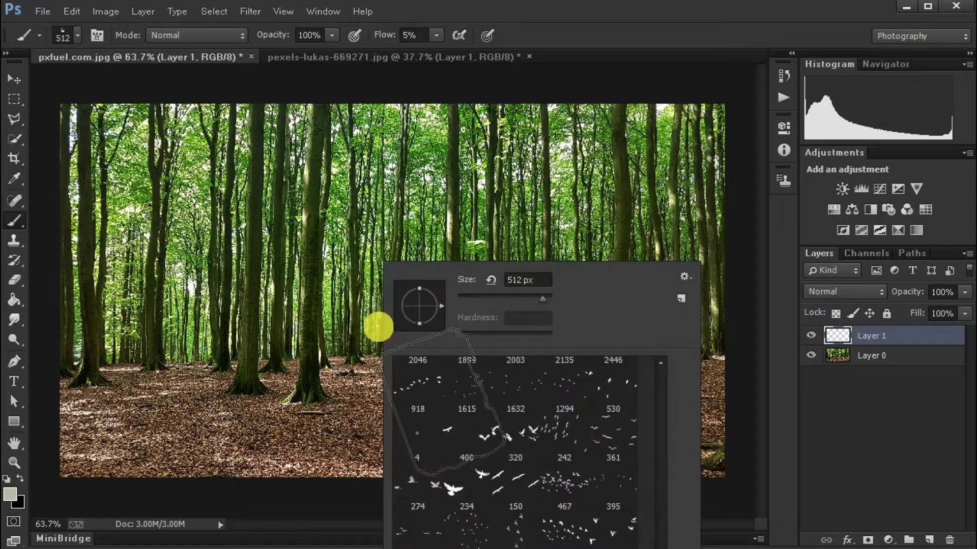
scroll(387, 366, "up", 1)
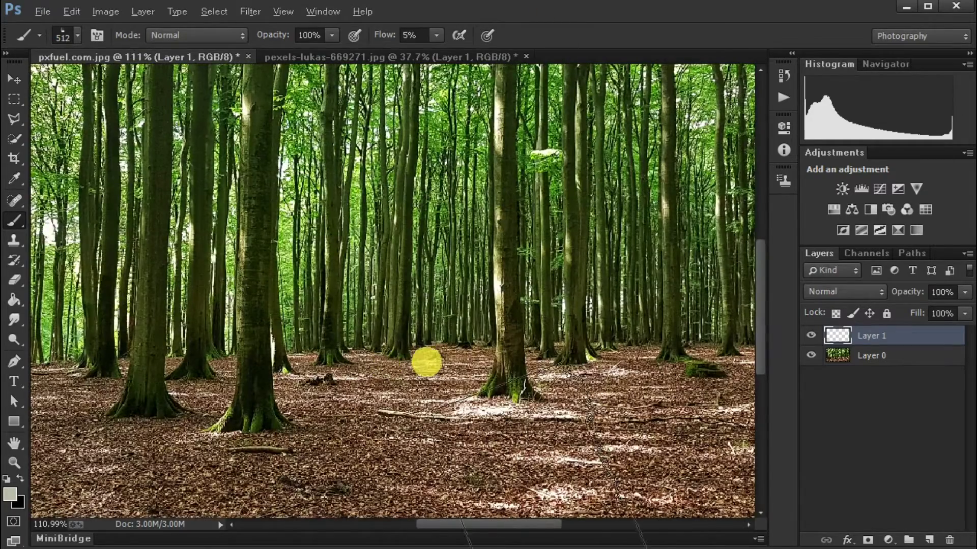
scroll(436, 354, "down", 1)
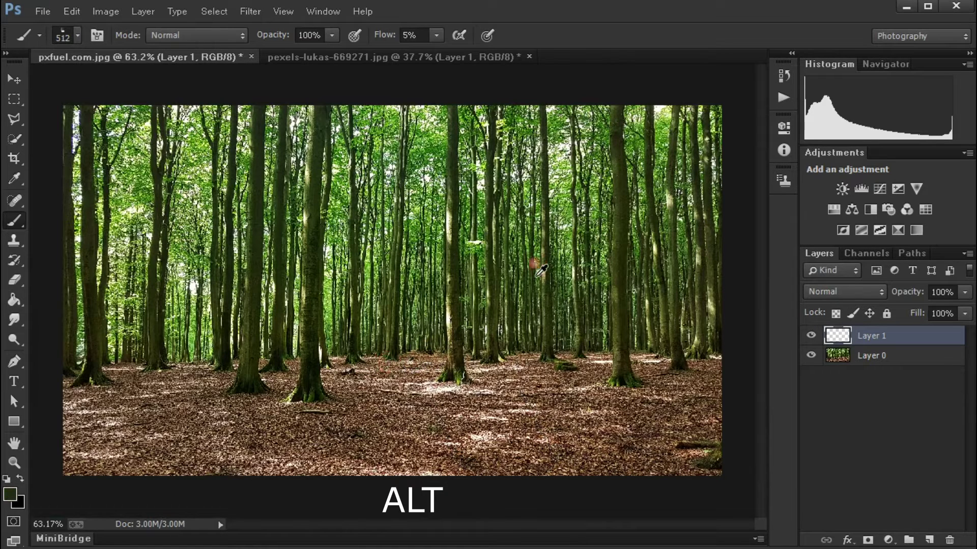
Step: Sample a forest-floor brown and lighten it to a light tan paint colour
left_click_drag(331, 375, 376, 379)
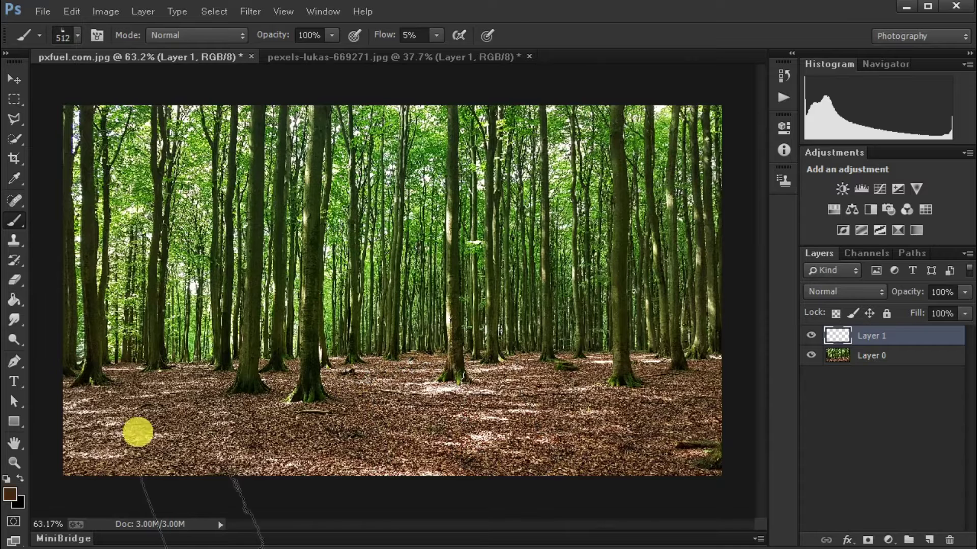
left_click(10, 494)
left_click(401, 413)
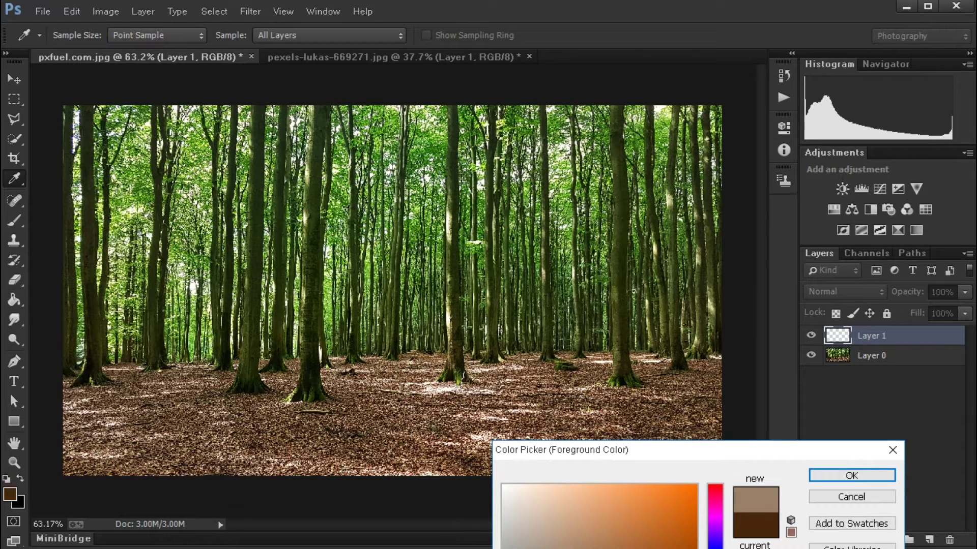
left_click_drag(638, 460, 639, 395)
left_click(577, 478)
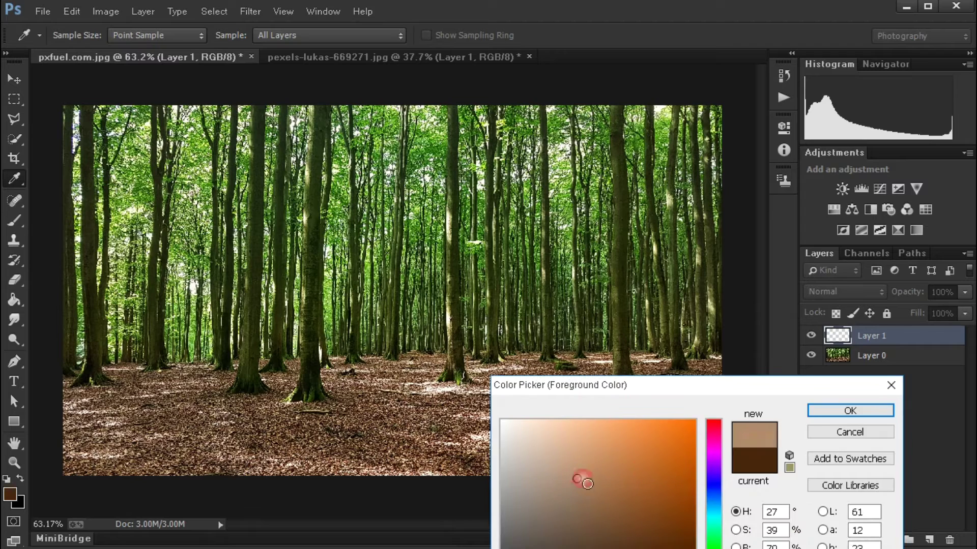
left_click(837, 412)
key("b")
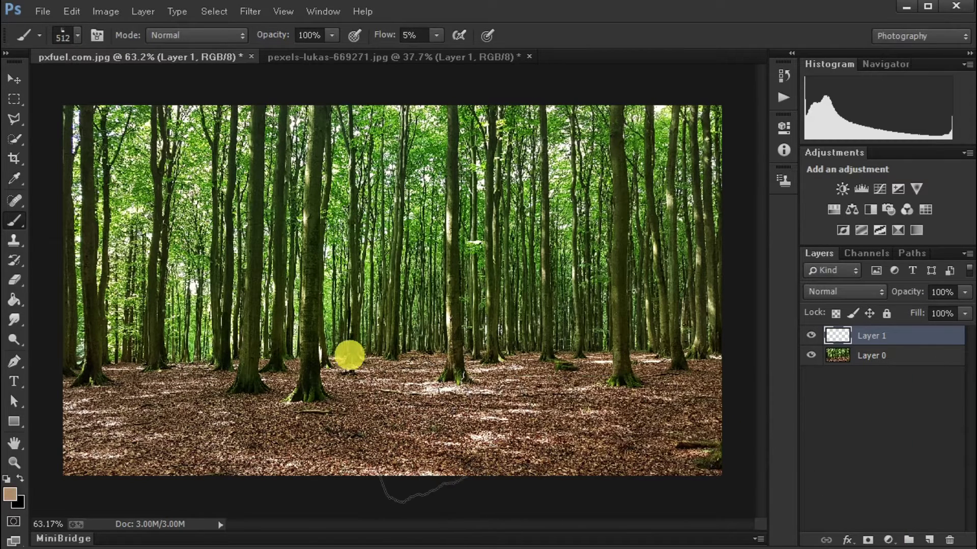
Step: Paint faint tan haze over the lower ground and right trees, enlarging the brush to ~740 px
mouse_move(152, 430)
left_mouse_down()
mouse_move(656, 430)
mouse_move(330, 422)
mouse_move(346, 404)
mouse_move(768, 422)
mouse_move(252, 448)
left_mouse_up()
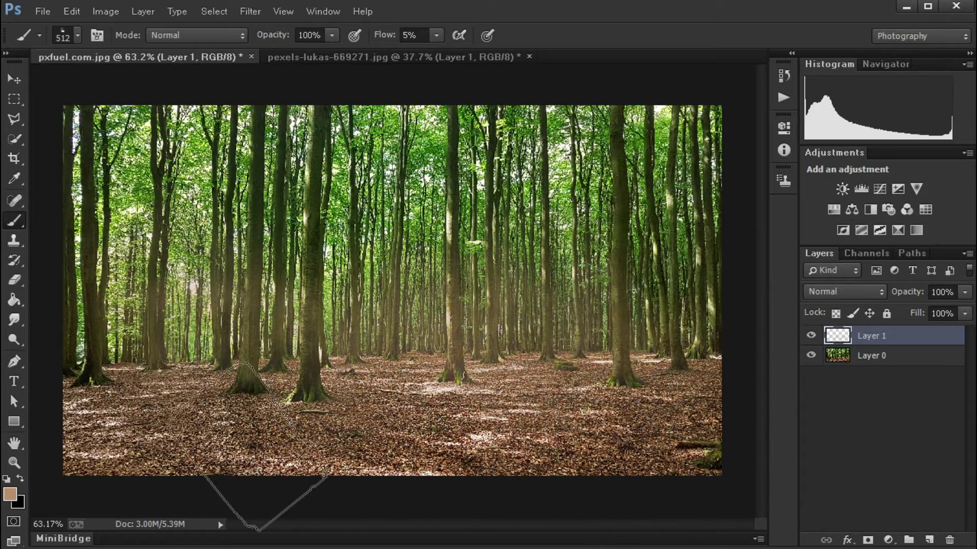
left_click(610, 249)
mouse_move(613, 254)
left_mouse_down()
mouse_move(425, 366)
mouse_move(492, 375)
left_mouse_up()
left_click(676, 279)
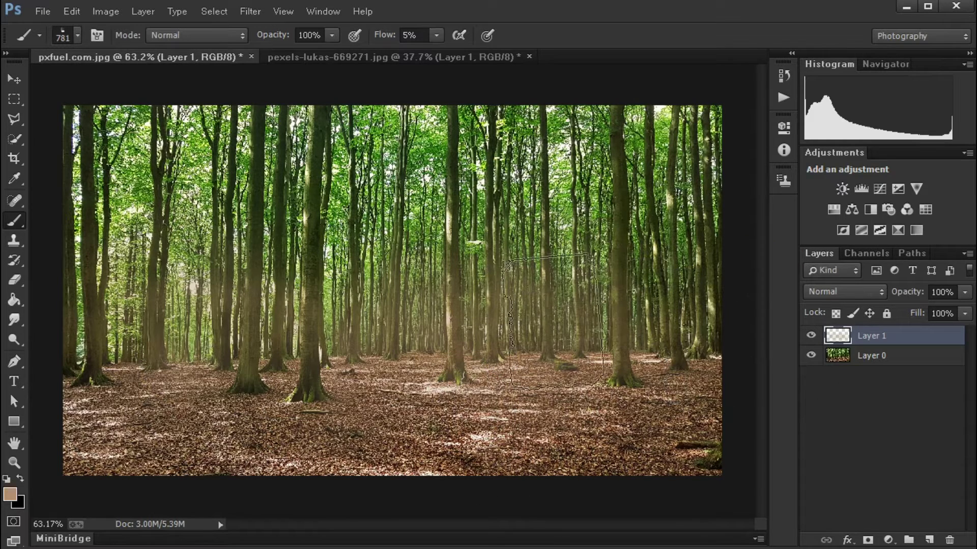
mouse_move(547, 318)
left_mouse_down()
mouse_move(407, 285)
mouse_move(203, 315)
left_mouse_up()
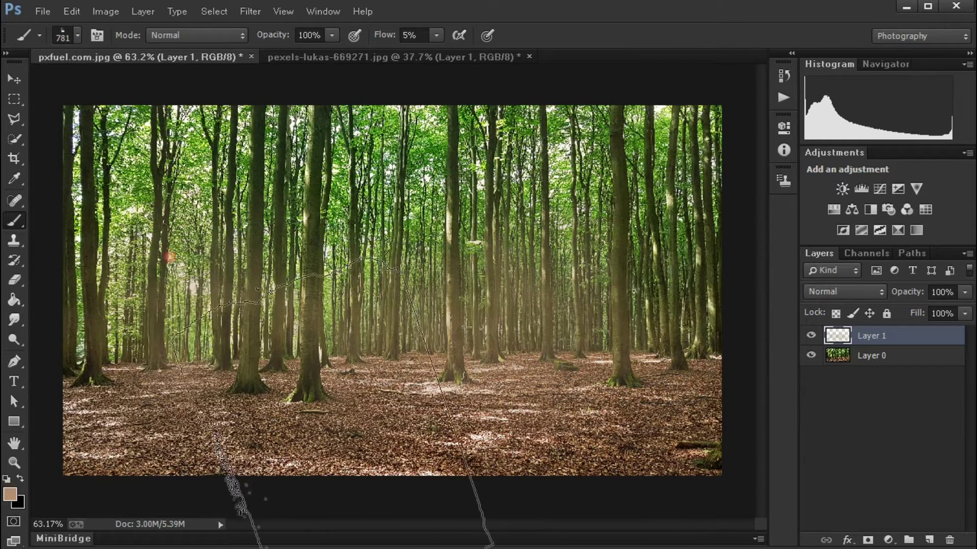
Step: Paint a faint light ray through the centre trees, enlarge the brush to ~853 px, and add Layer 2
left_click(660, 309)
left_click_drag(387, 285, 407, 289)
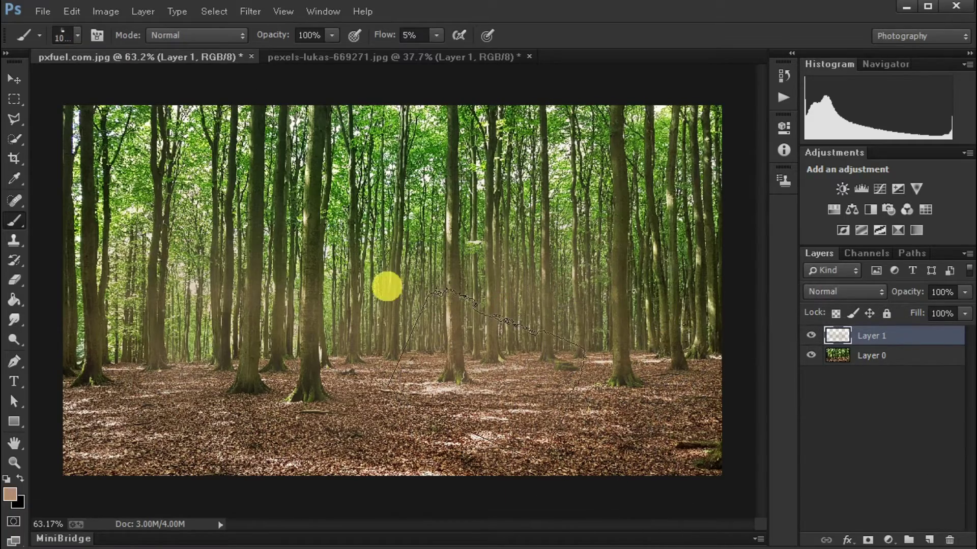
scroll(377, 284, "down", 3)
scroll(360, 300, "up", 2)
scroll(313, 290, "up", 1)
scroll(305, 315, "up", 1)
scroll(290, 327, "down", 1)
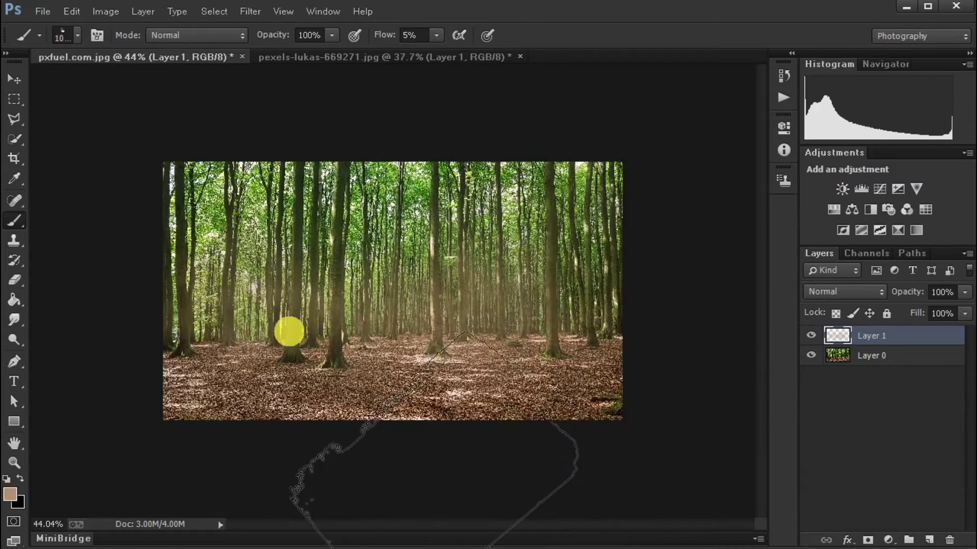
mouse_move(300, 326)
left_mouse_down()
mouse_move(292, 333)
mouse_move(365, 311)
mouse_move(254, 305)
left_mouse_up()
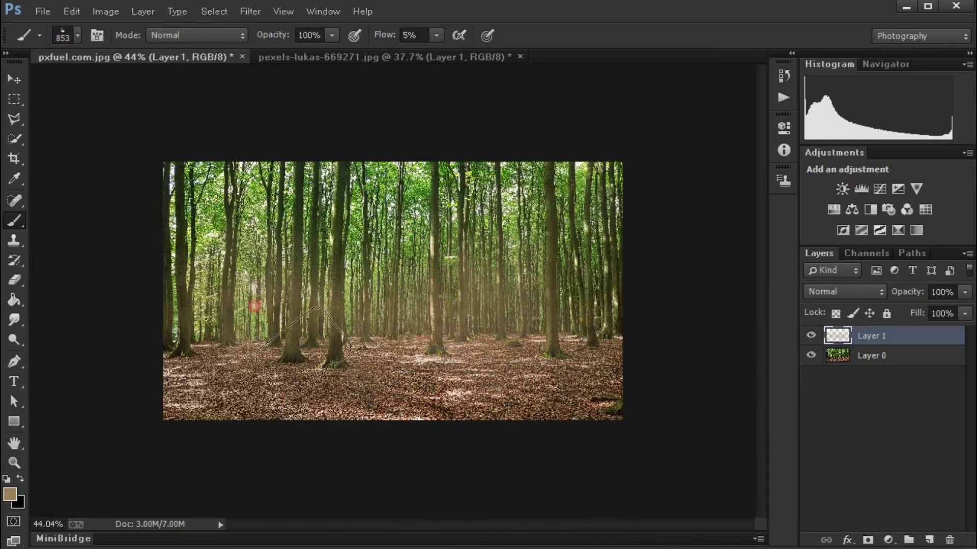
left_click(929, 541)
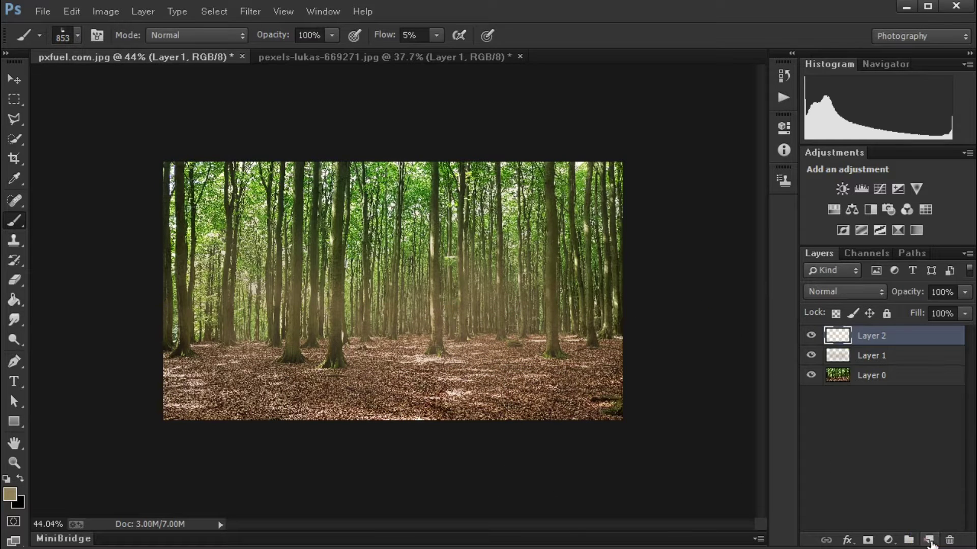
Step: Enlarge the cloud brush to about 2187 px for painting on Layer 2
right_click(407, 285)
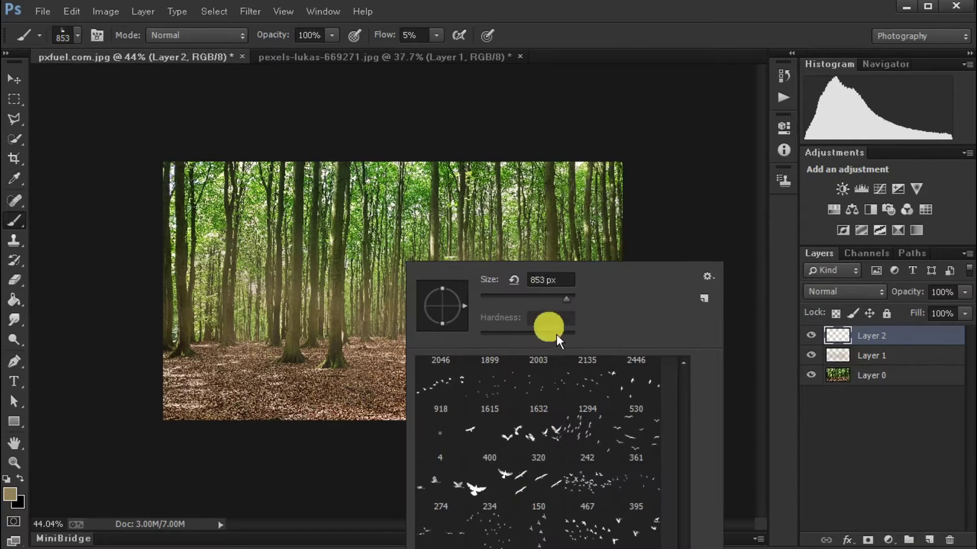
left_click(434, 281)
left_click_drag(434, 281, 383, 314)
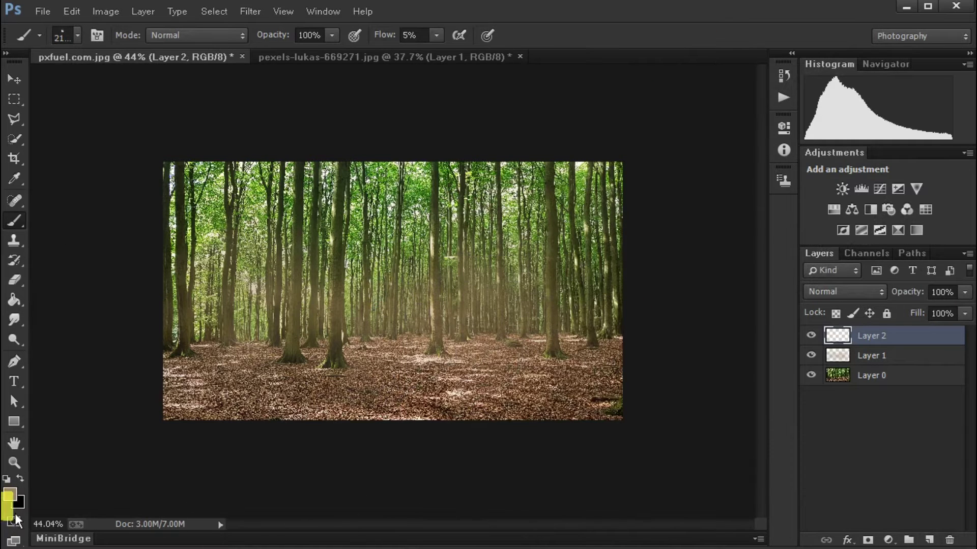
left_click(9, 496)
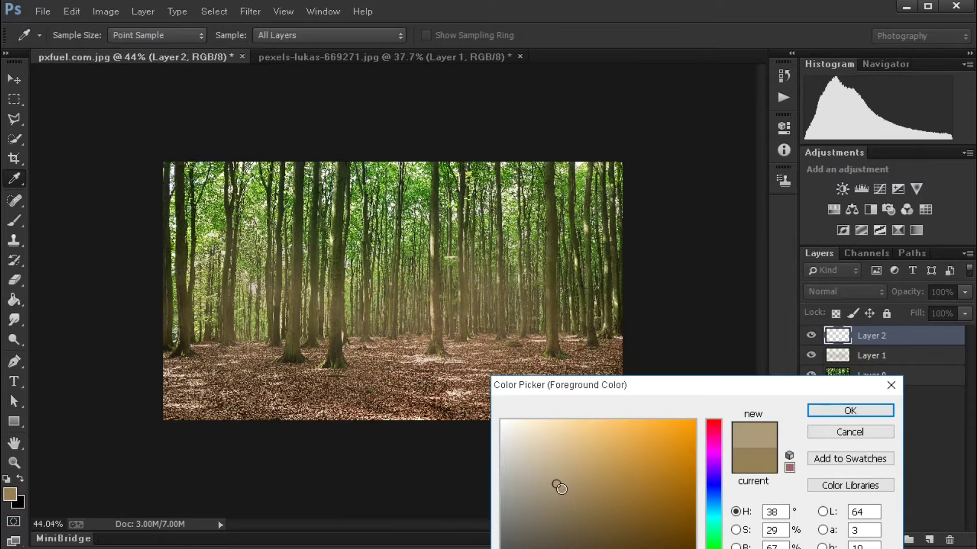
Step: Use a beige paint colour and a very large brush to paint faint haze across the forest centre
left_click(875, 411)
left_click_drag(503, 299, 235, 319)
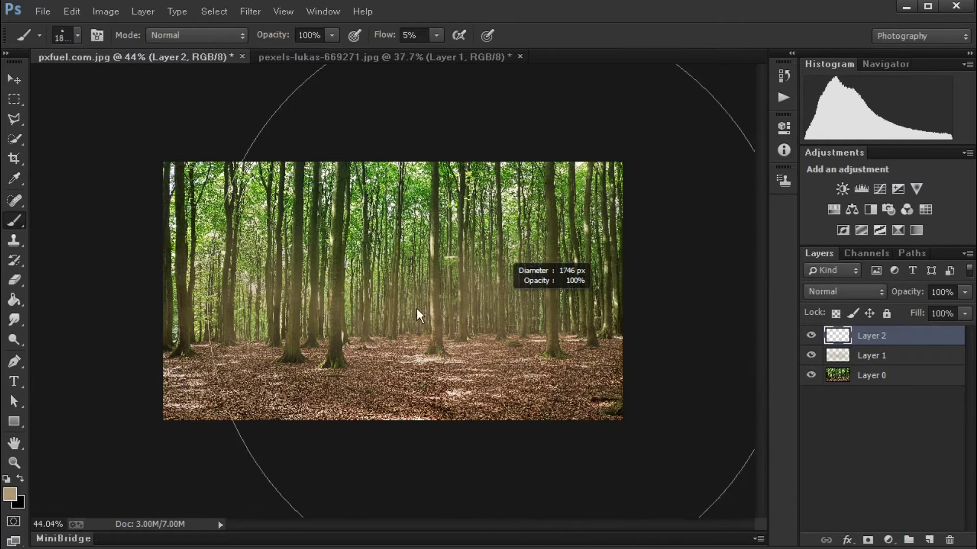
left_click_drag(436, 294, 475, 349)
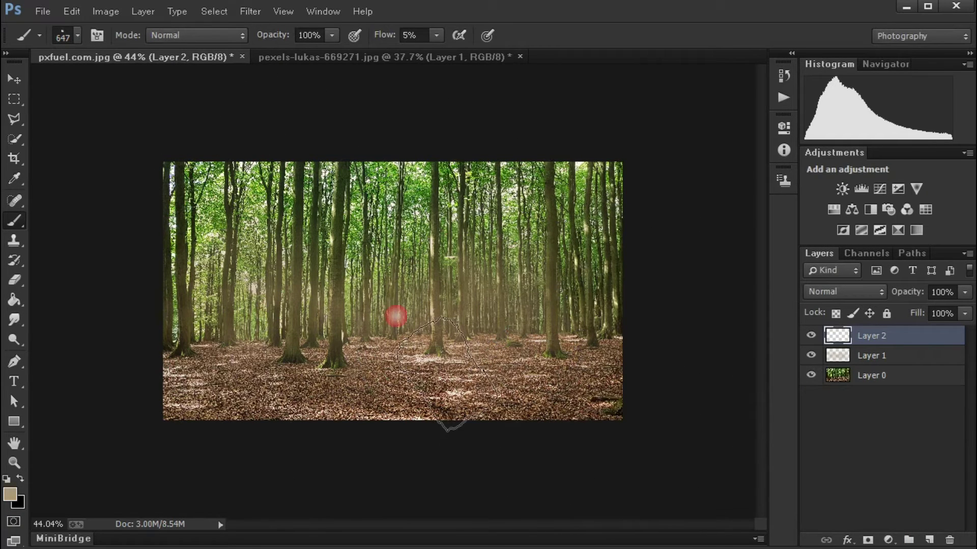
left_click(10, 495)
left_click(529, 453)
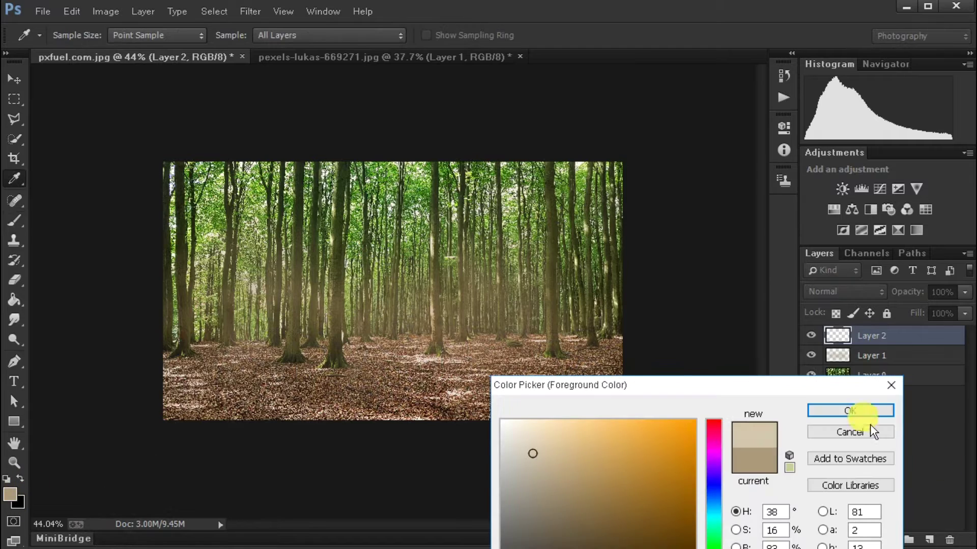
left_click(875, 411)
left_click_drag(371, 306, 462, 337)
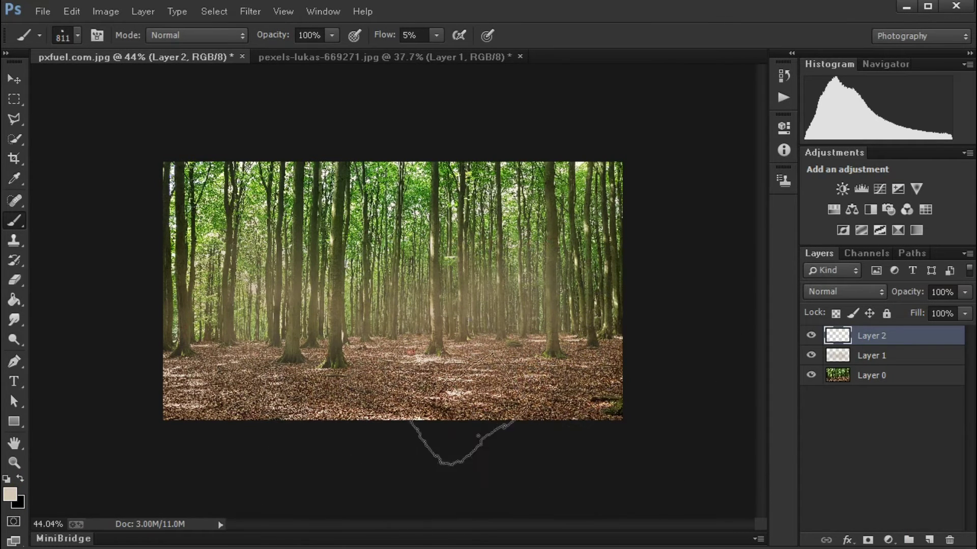
Step: Sample a photo colour, lighten it to pale beige, and paint more faint light across the forest
left_click(366, 301)
left_click(255, 182, "alt")
left_click(10, 504)
left_click(374, 363)
left_click(530, 442)
left_click(850, 409)
left_click_drag(386, 312, 523, 327)
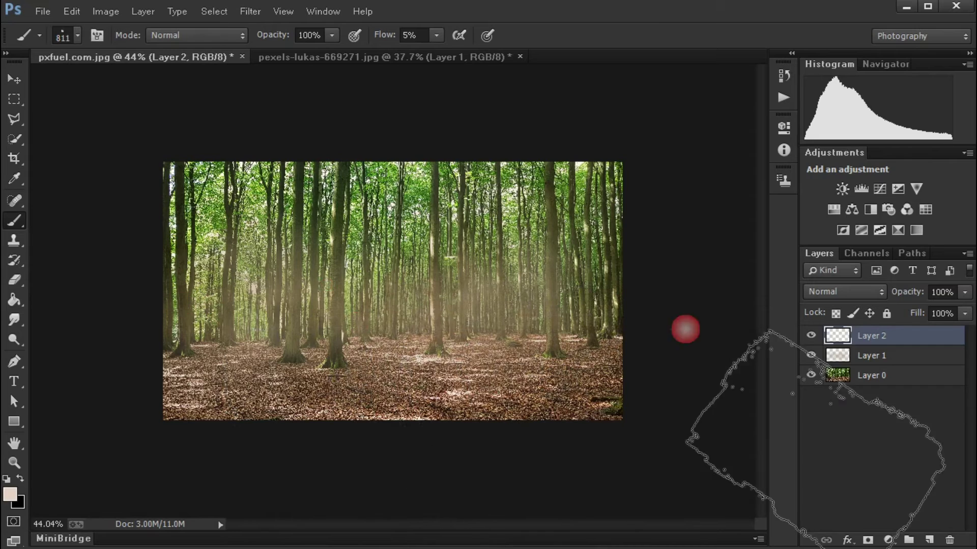
left_click(889, 358)
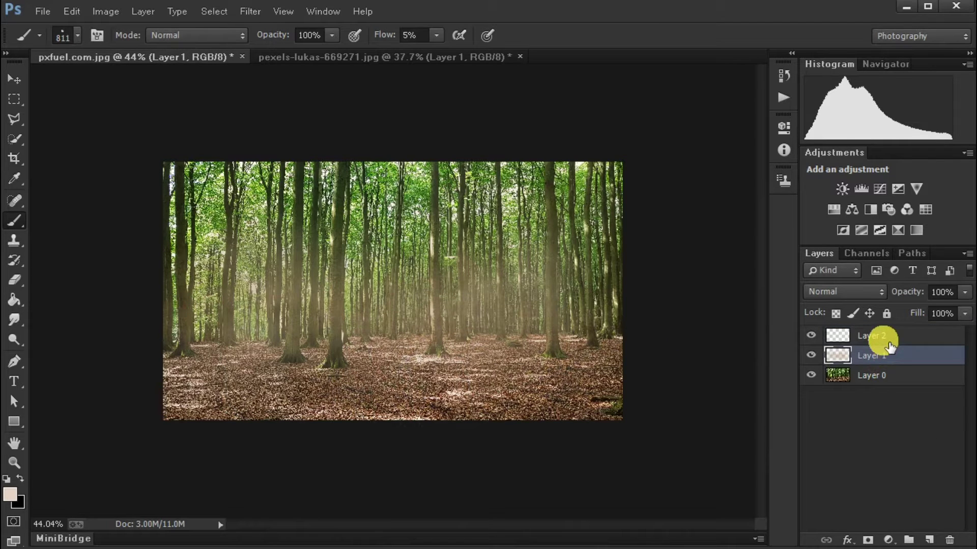
Step: Group Layer 1 and Layer 2 into Group 1, then toggle its visibility to compare
left_click(890, 339)
left_click(889, 356, "shift")
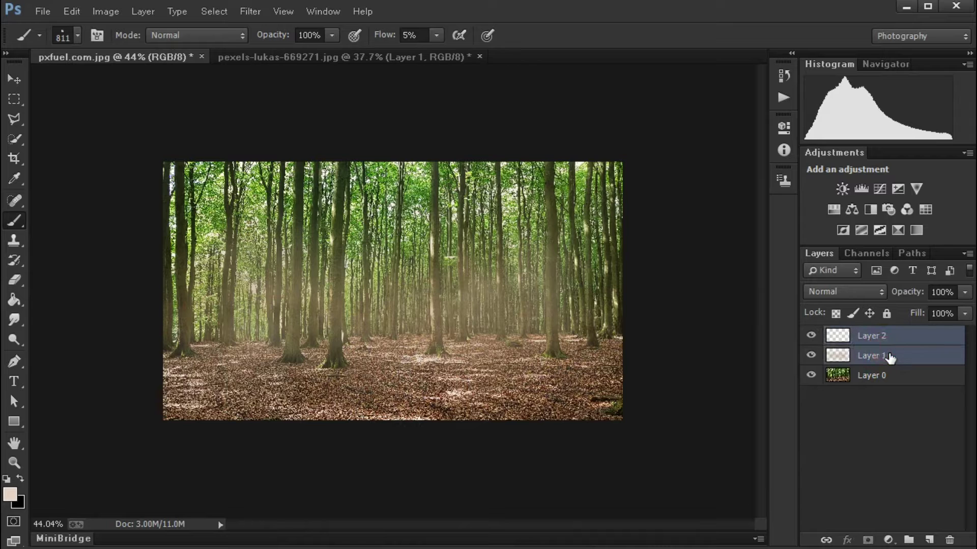
key("ctrl+g")
left_click(811, 335)
left_click(813, 336)
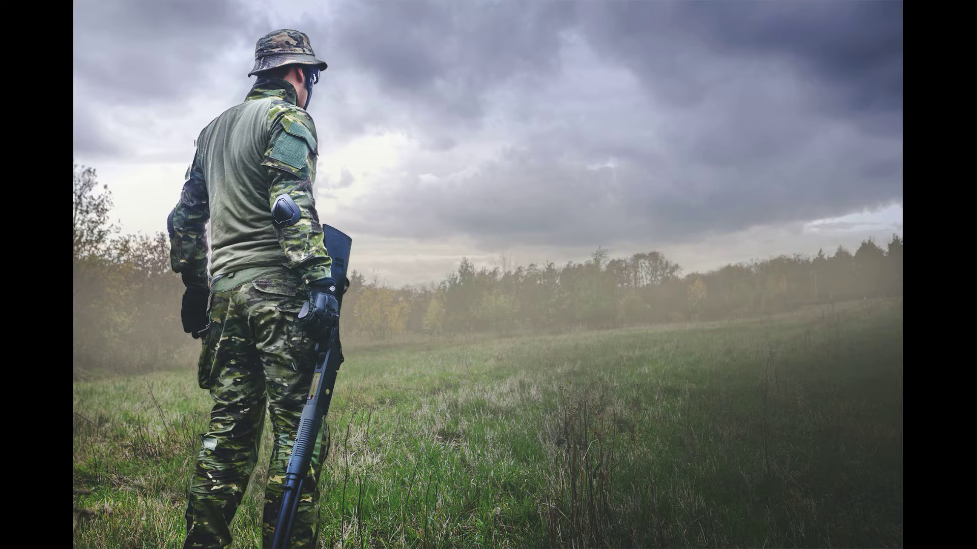
Step: Switch to the soldier photo and add an empty Layer 2 above the background layer
left_click(411, 58)
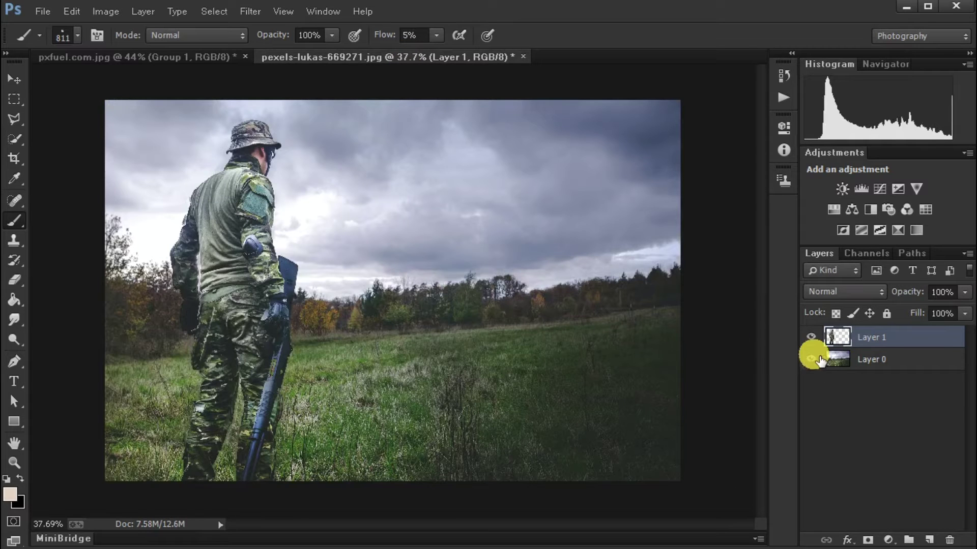
left_click(811, 337)
left_click(920, 367)
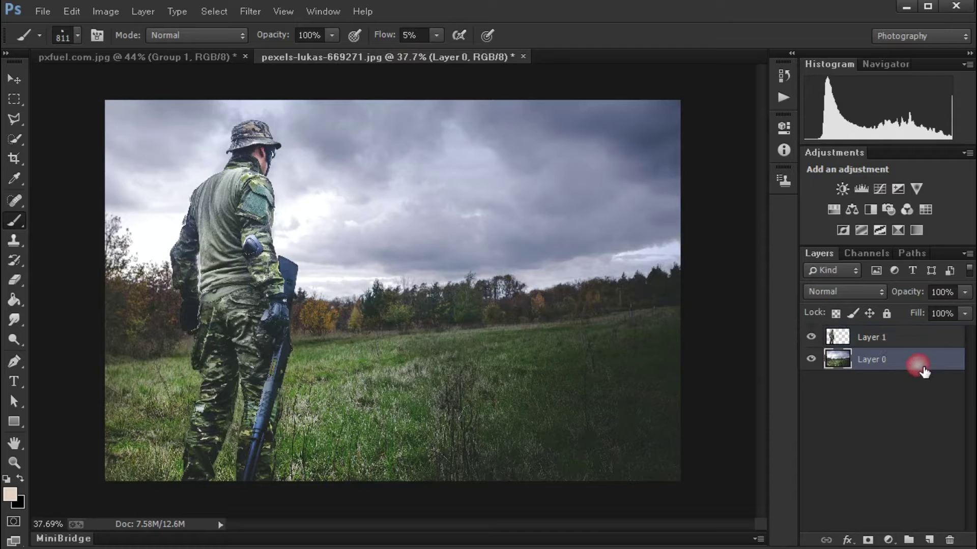
left_click(931, 542)
right_click(503, 263)
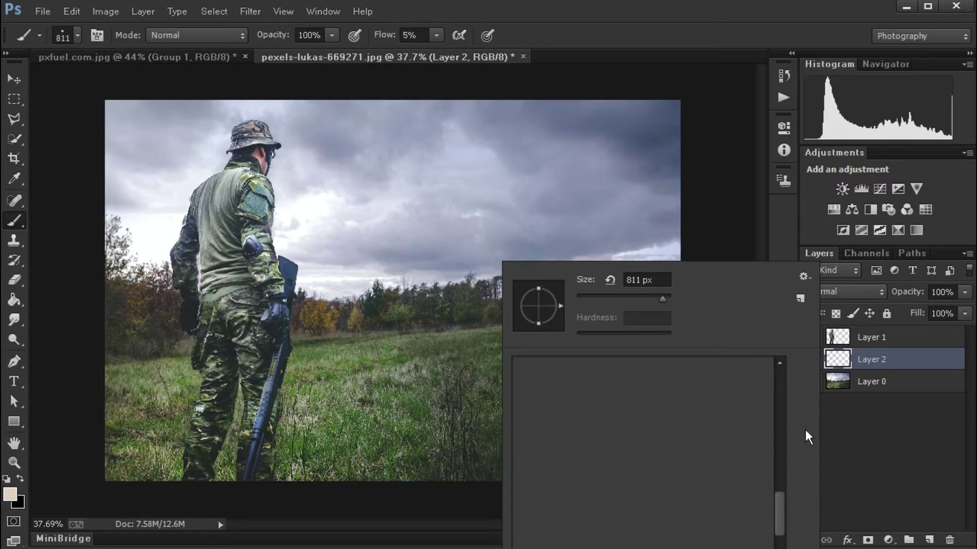
Step: Pick the soft round 0%-hardness brush, shrink it to 344 px, and sample a dark olive from the treeline
scroll(792, 368, "up", 15)
left_click(543, 379)
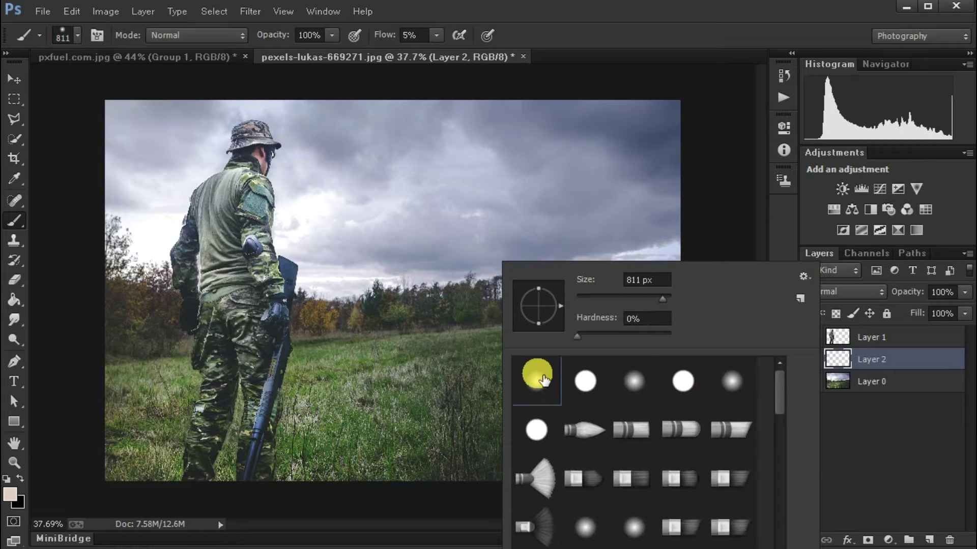
left_click(643, 36)
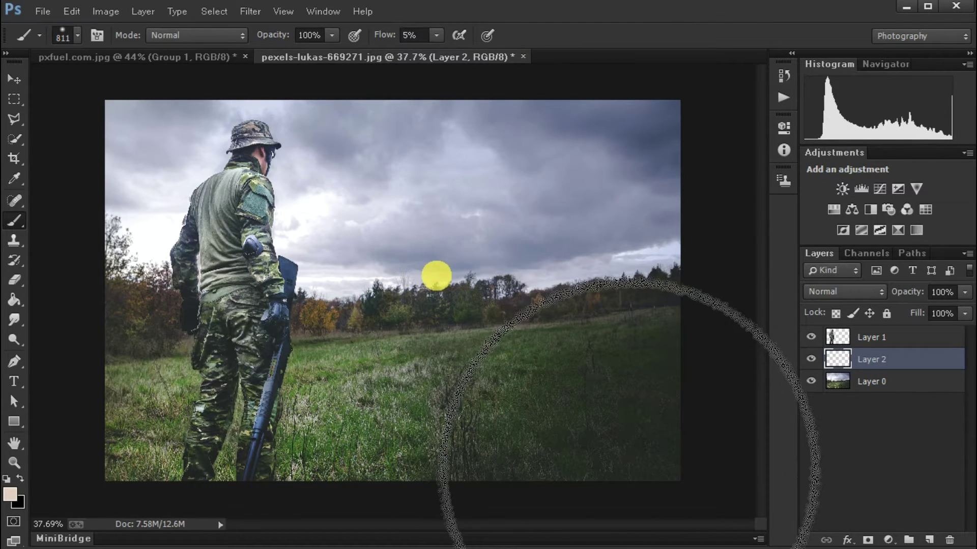
left_click_drag(420, 291, 331, 304)
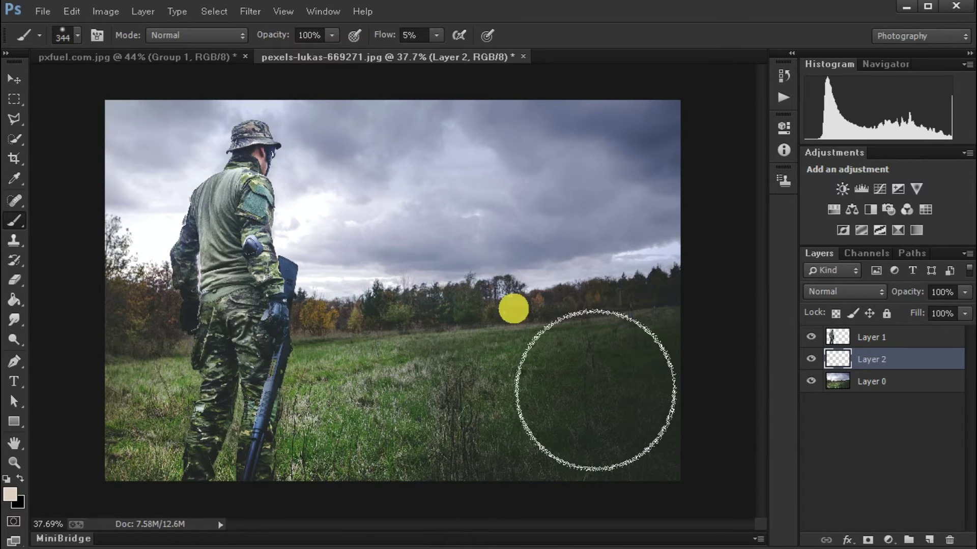
left_click(333, 328, "alt")
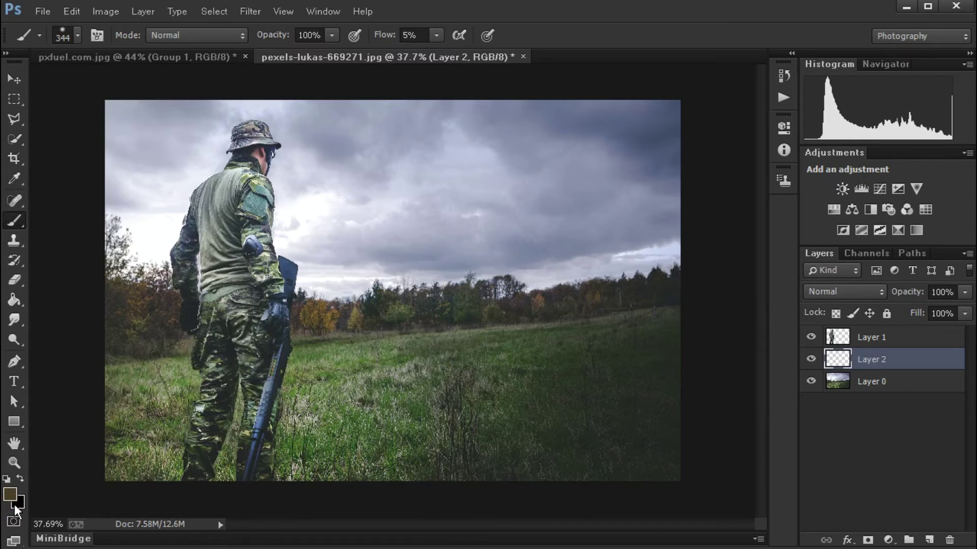
Step: Set the foreground colour to a light grey-olive for the fog and return to the Brush
left_click(11, 496)
mouse_move(545, 465)
left_mouse_down()
mouse_move(546, 497)
mouse_move(528, 469)
left_mouse_up()
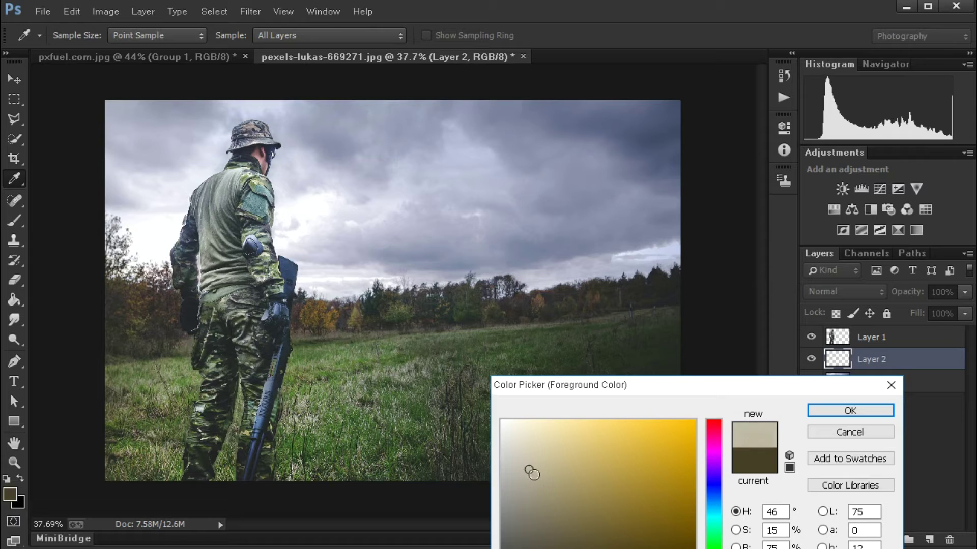
left_click(812, 433)
key("b")
Step: Paint soft fog across the grass, the soldier's legs and the right treeline on Layer 2
left_click_drag(565, 419, 575, 402)
mouse_move(760, 372)
left_mouse_down()
mouse_move(741, 358)
mouse_move(443, 399)
mouse_move(209, 414)
mouse_move(607, 412)
left_mouse_up()
left_click_drag(653, 310, 686, 279)
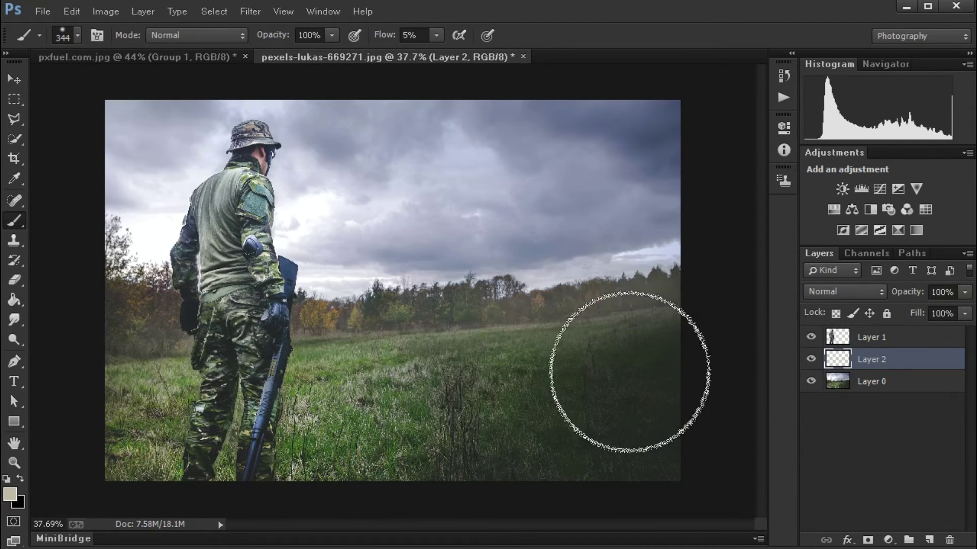
left_click_drag(247, 398, 211, 430)
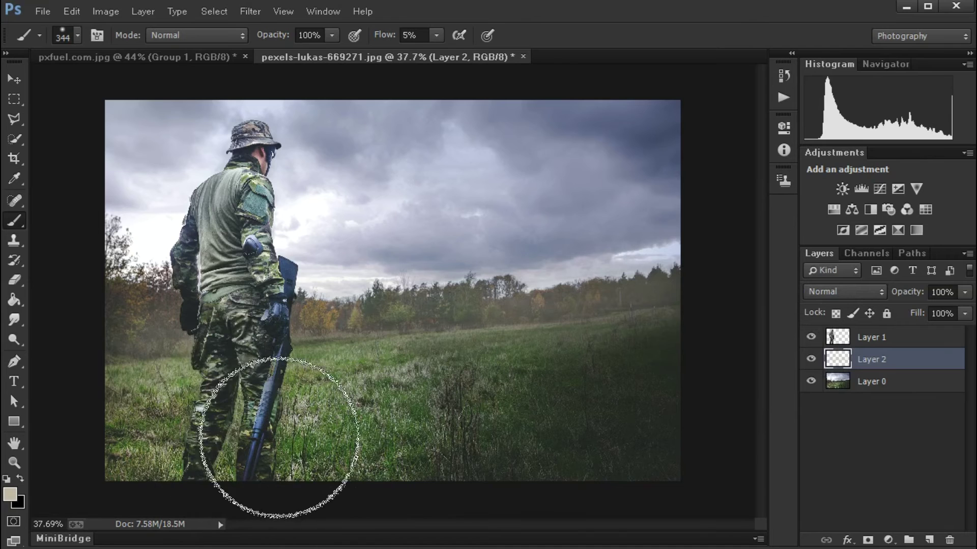
left_click_drag(473, 432, 530, 436)
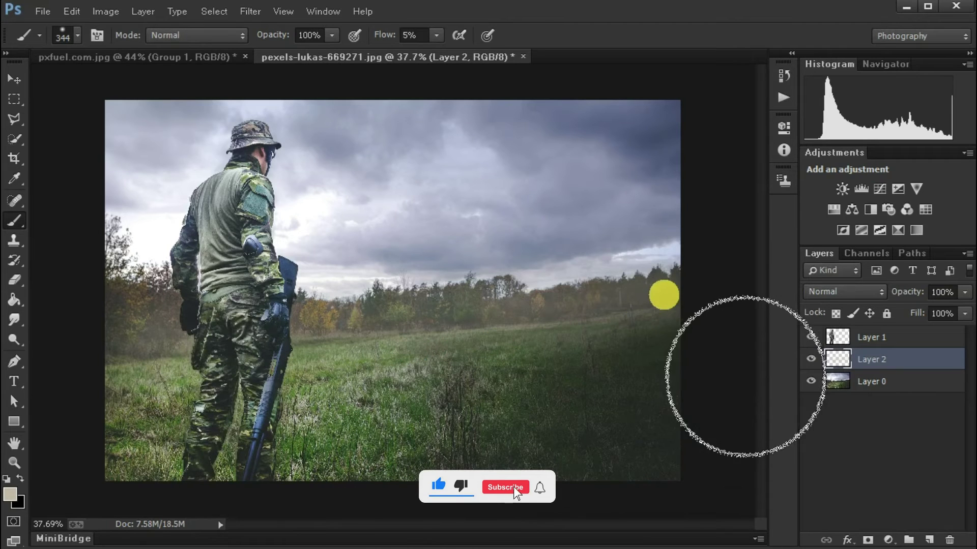
mouse_move(576, 338)
left_mouse_down()
mouse_move(631, 483)
mouse_move(288, 511)
left_mouse_up()
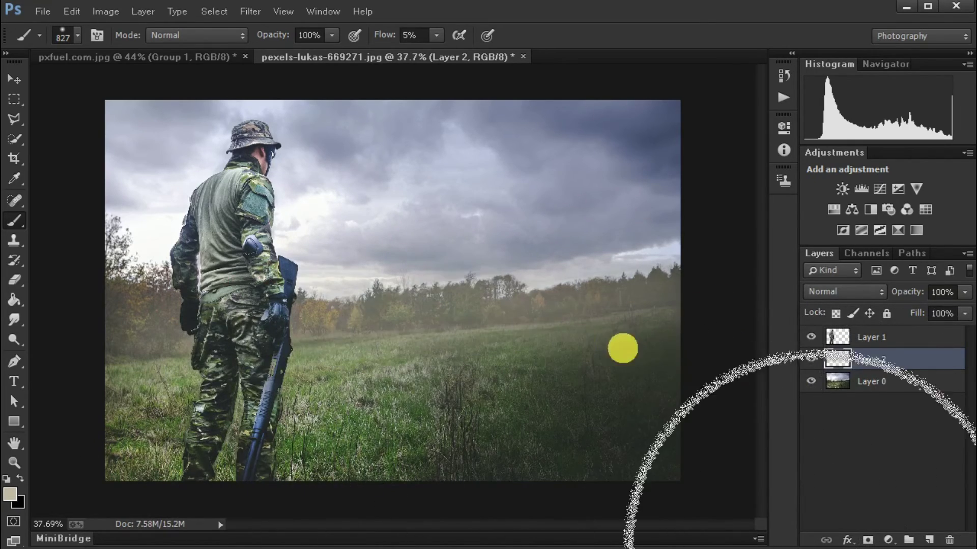
Step: Resize the brush, enlarging it past 1000 px and then shrinking it
scroll(545, 333, "down", 2)
left_click_drag(464, 309, 531, 325)
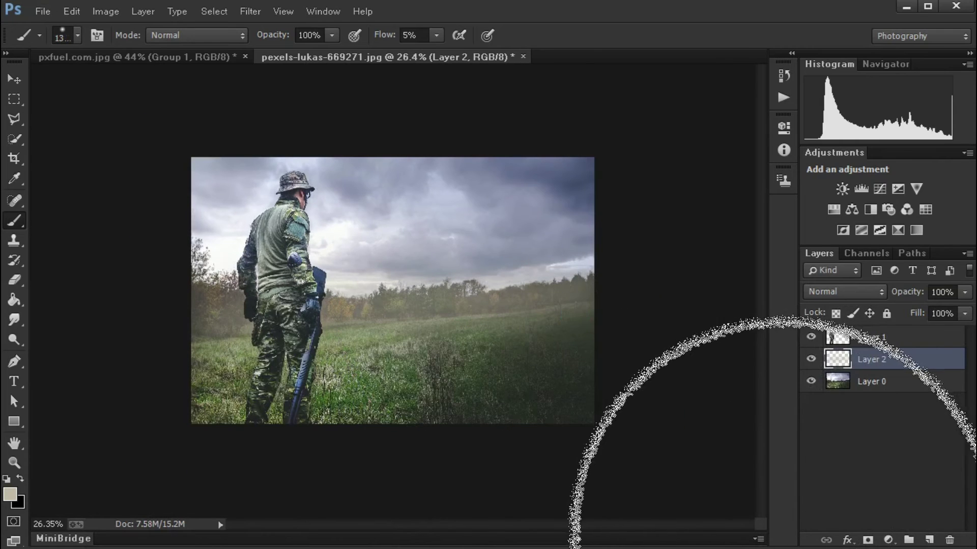
left_click_drag(560, 308, 439, 319)
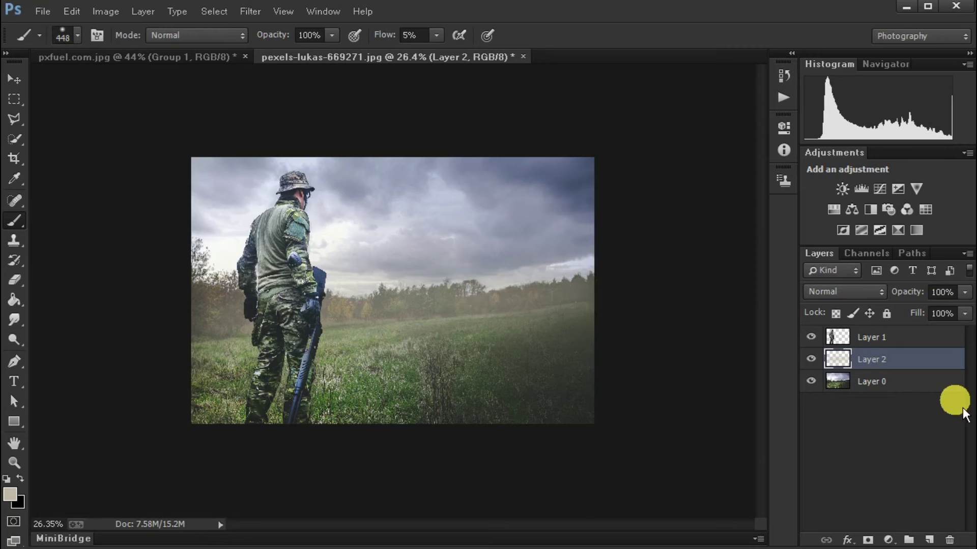
Step: Paint fog over the soldier's legs on new Layer 3, then group Layers 2 and 3 as Group 1
left_click(936, 542)
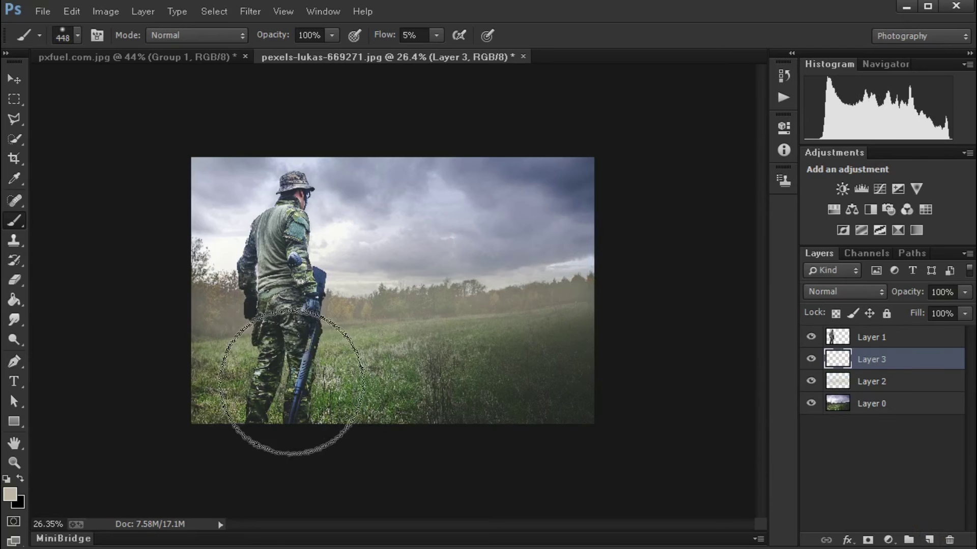
mouse_move(512, 371)
left_mouse_down()
mouse_move(258, 391)
mouse_move(483, 388)
left_mouse_up()
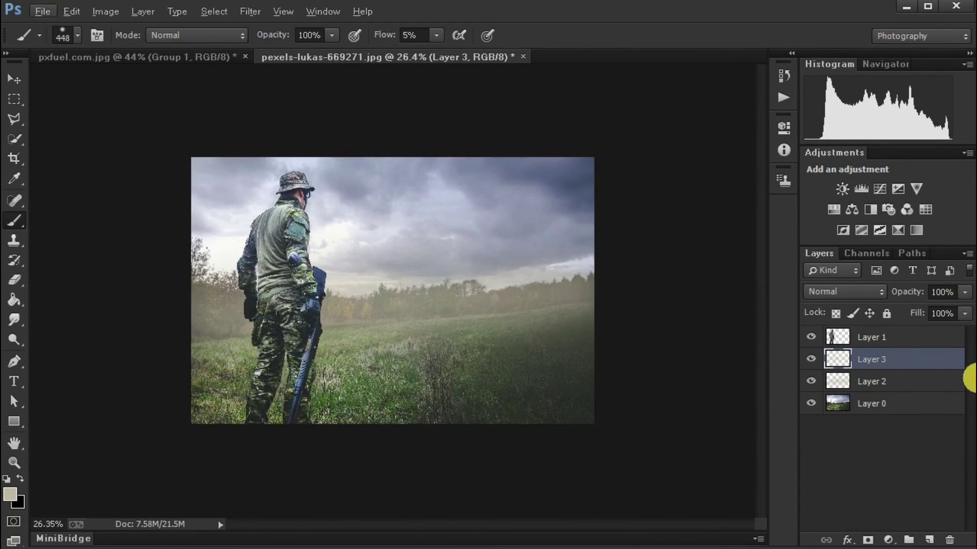
left_click(931, 390, "shift")
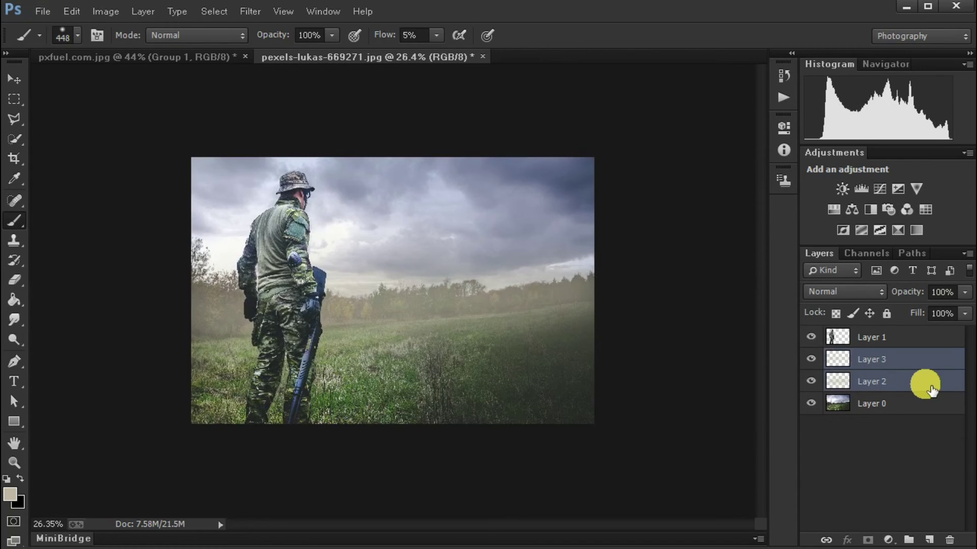
key("ctrl+g")
Step: Toggle Group 1's visibility off and on to compare the fogged and original field
left_click(810, 359)
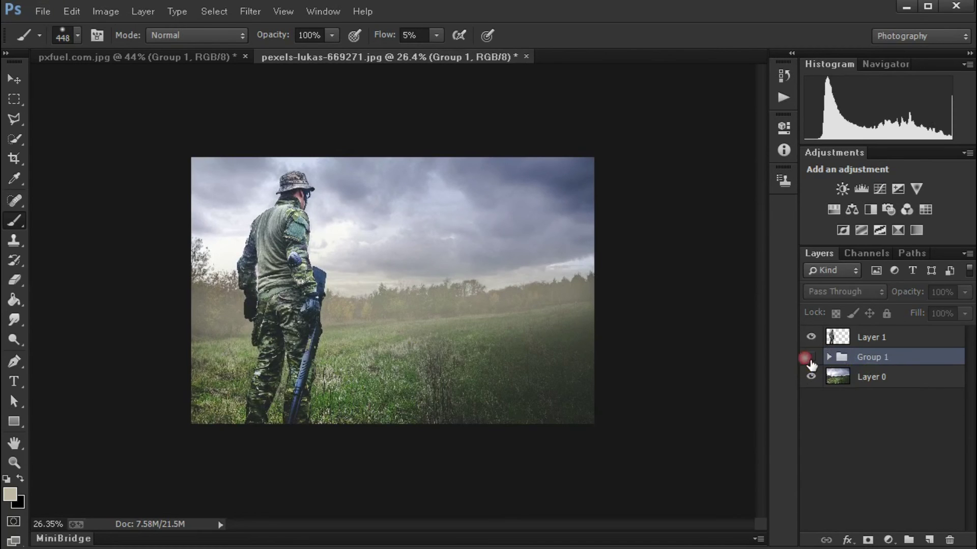
left_click(812, 359)
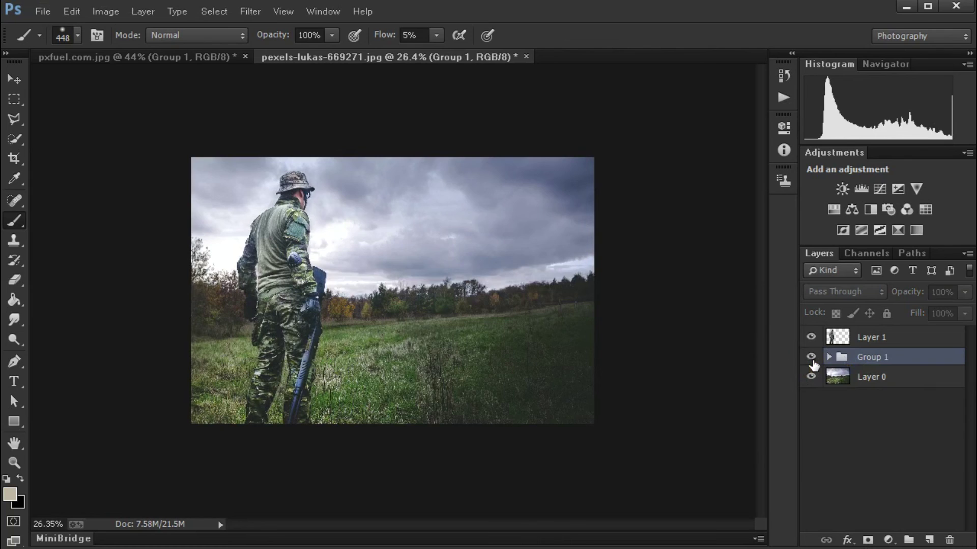
left_click(811, 358)
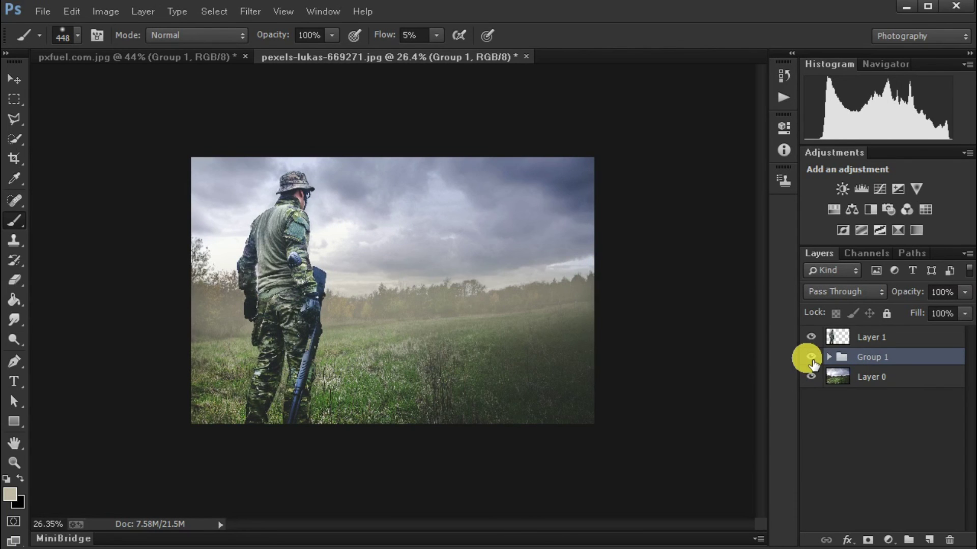